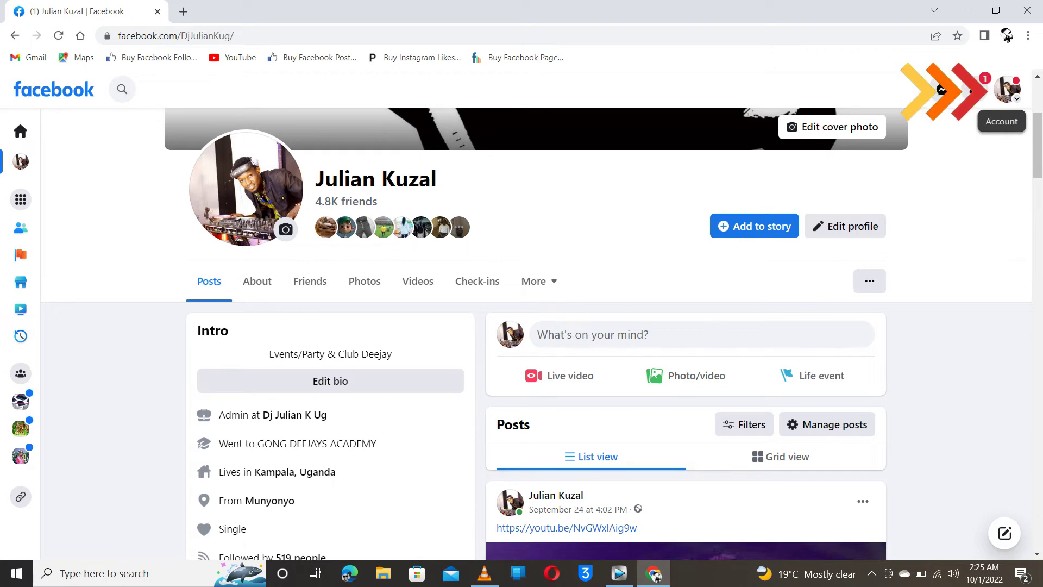
- Switch from the account menu's See all profiles list to acting as Kuzal Music
left_click(1008, 89)
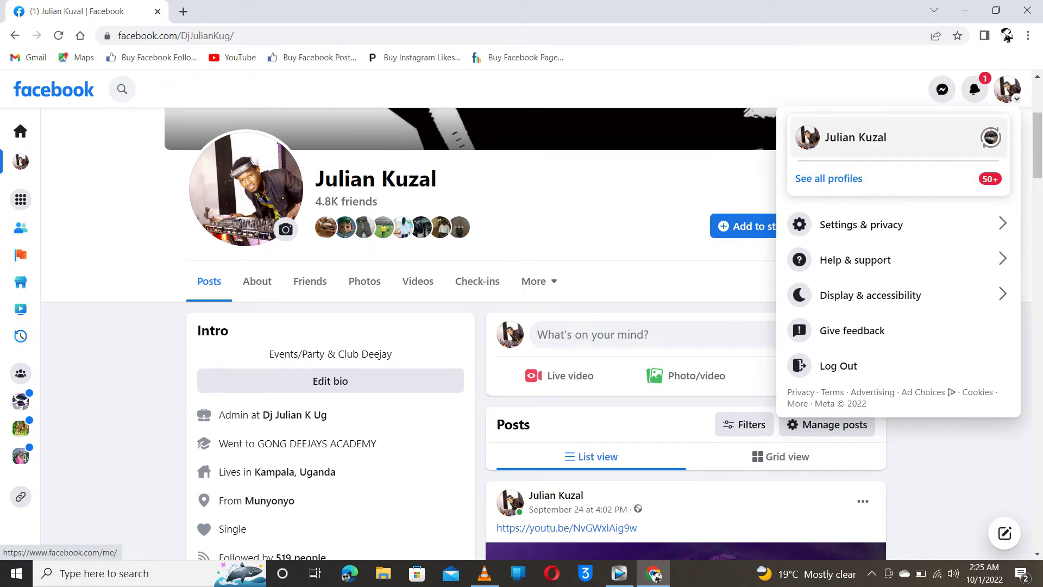
left_click(829, 178)
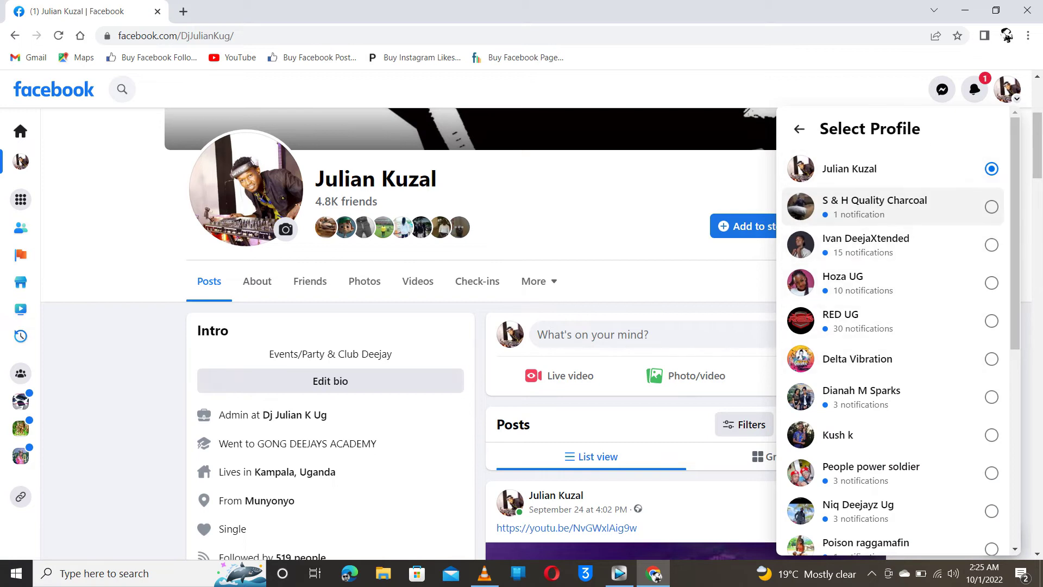
scroll(890, 315, "down", 5)
scroll(891, 320, "down", 2)
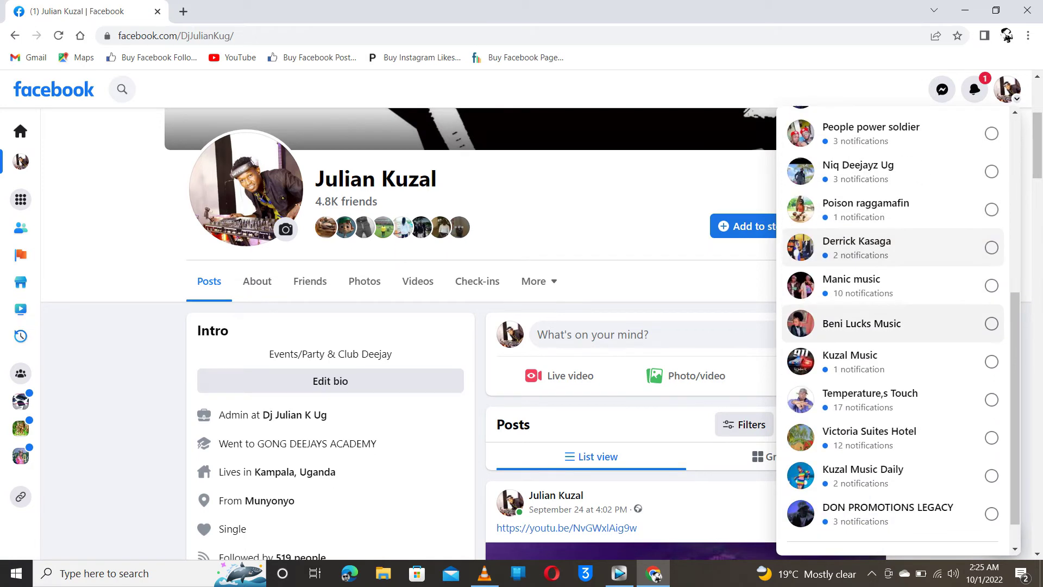
left_click(891, 324)
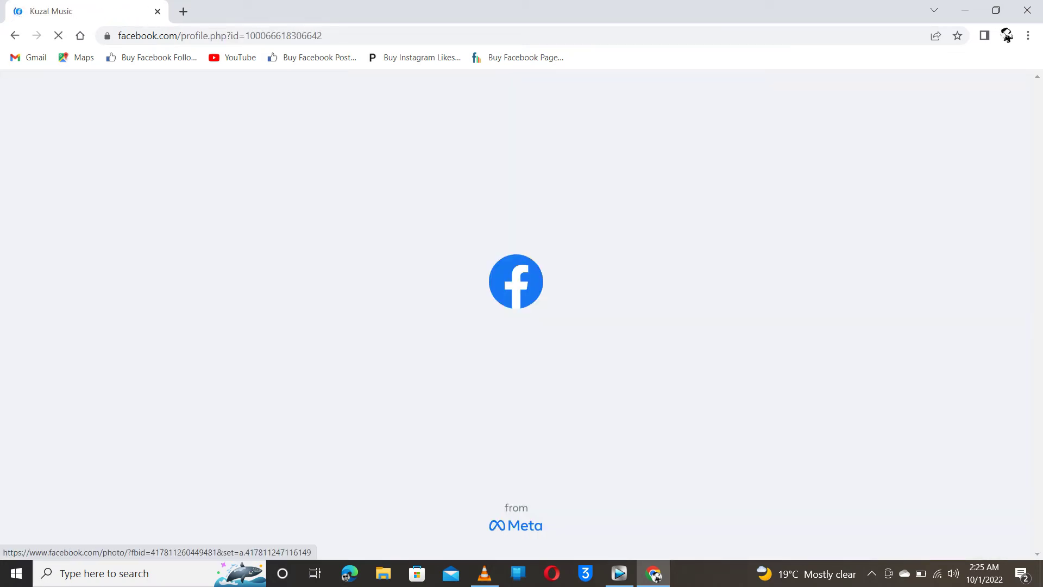
scroll(521, 325, "down", 4)
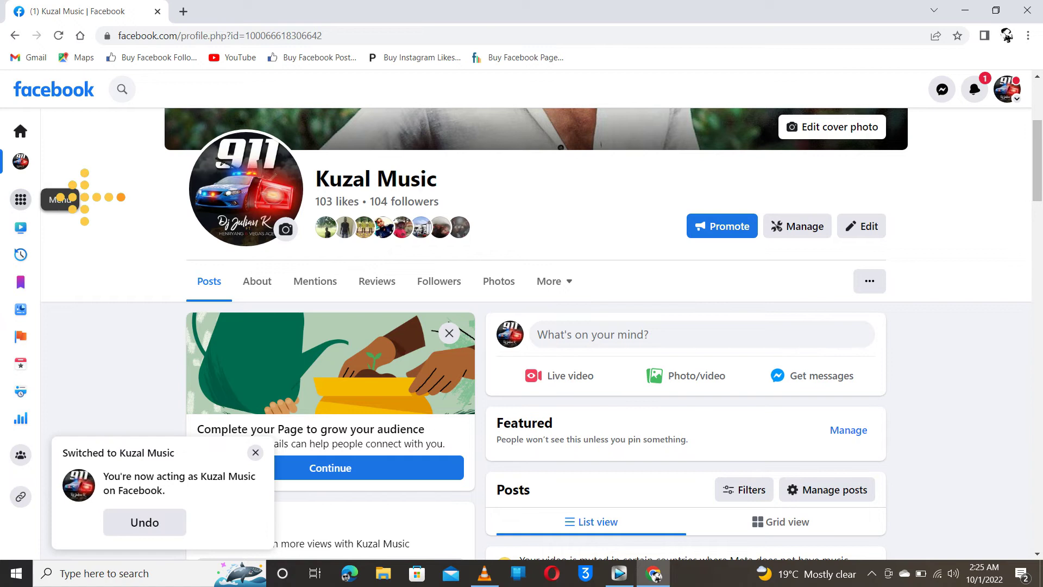
- Open Kuzal Music's Professional dashboard from the Menu and scroll its sidebar to find Page access
left_click(21, 200)
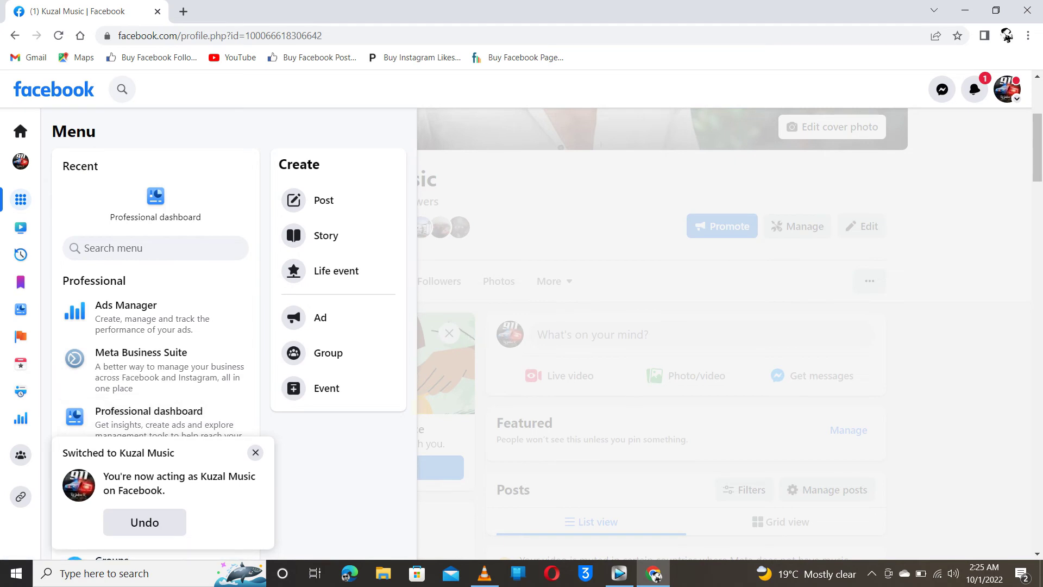
key("Escape")
left_click(20, 199)
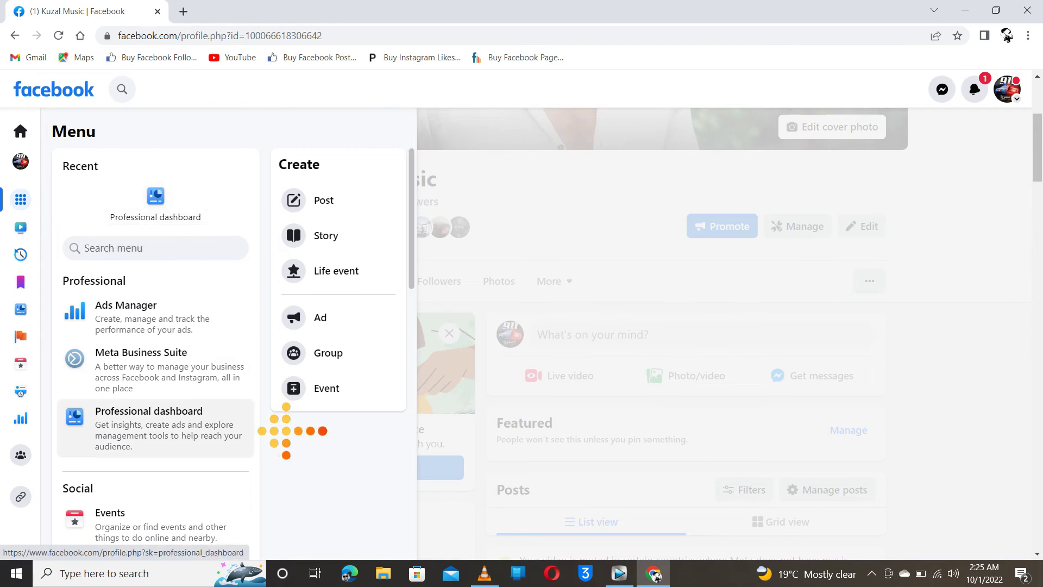
left_click(255, 431)
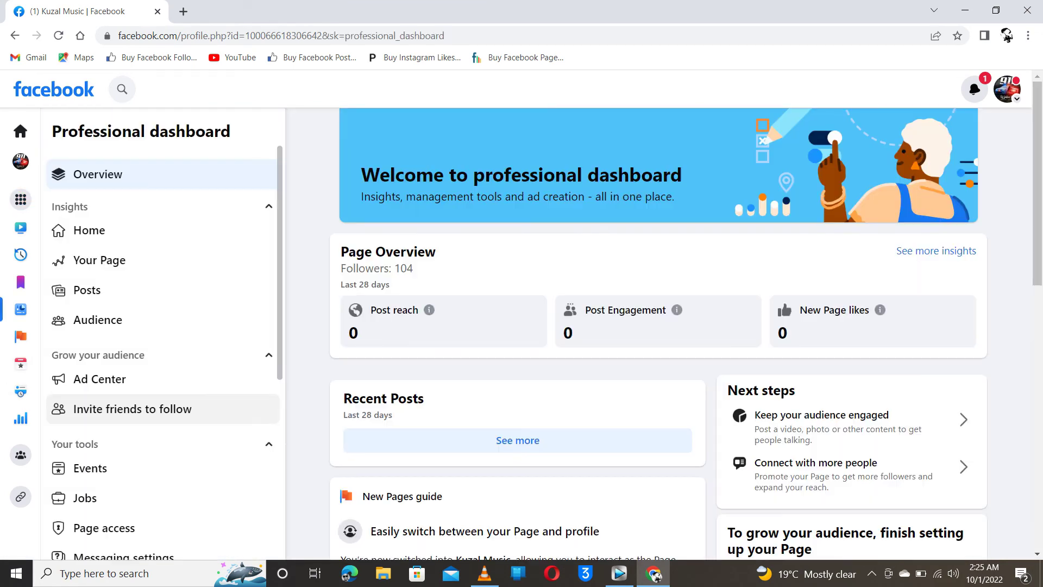
scroll(658, 335, "down", 6)
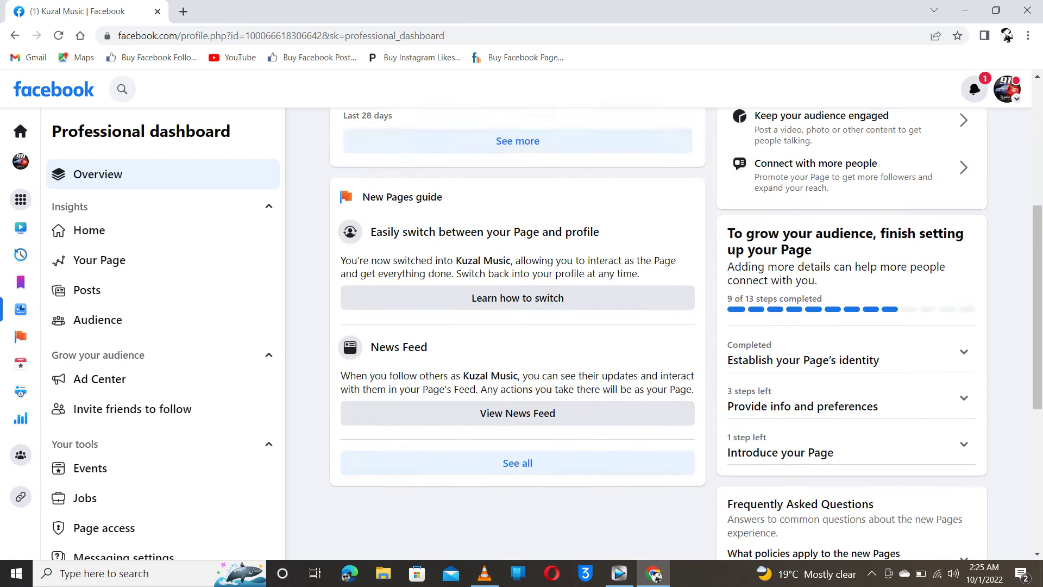
scroll(658, 334, "up", 4)
scroll(658, 334, "up", 2)
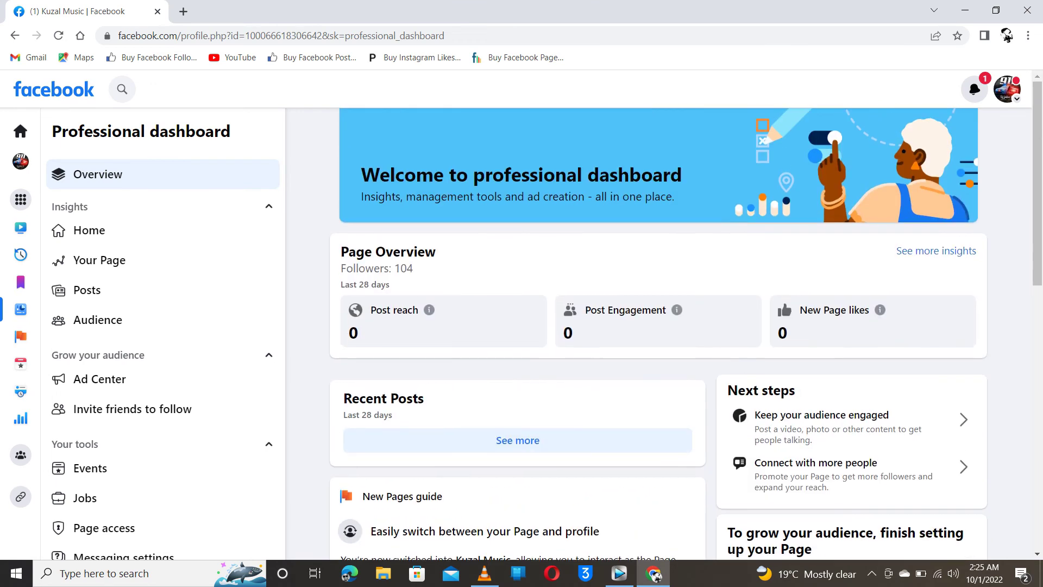
scroll(658, 334, "down", 1)
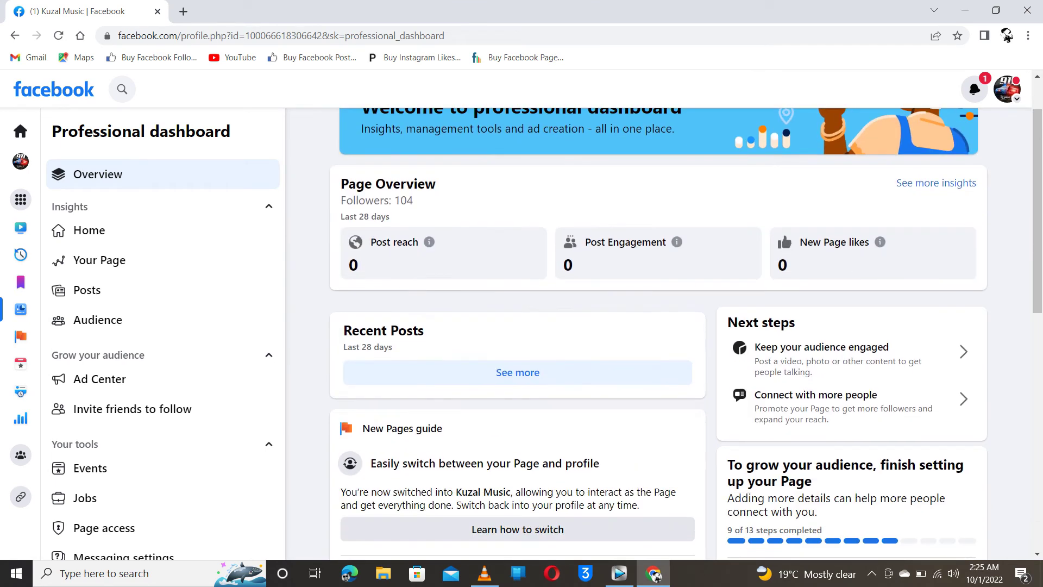
scroll(517, 380, "down", 1)
scroll(518, 380, "up", 2)
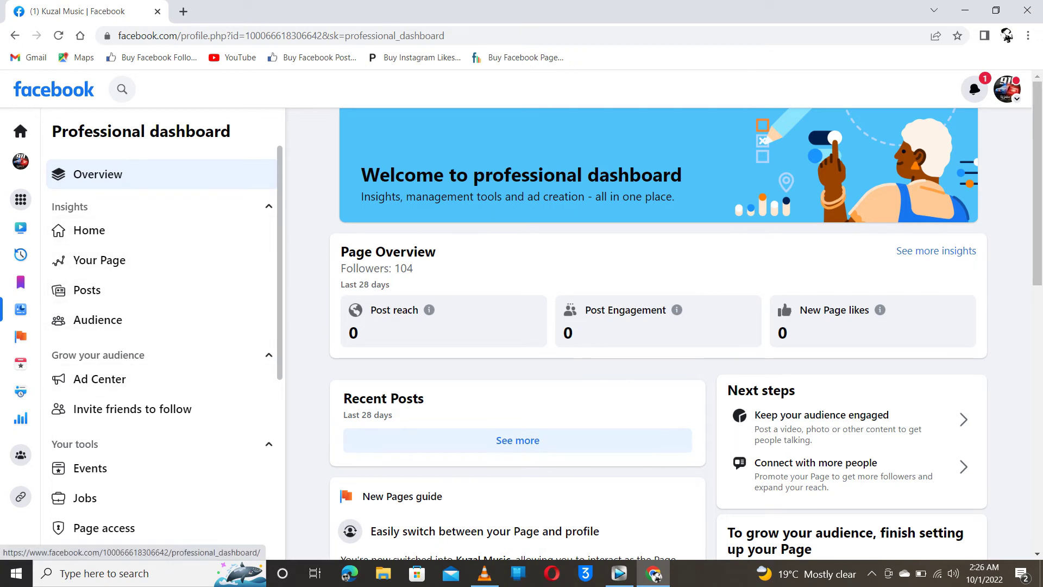
scroll(163, 324, "down", 4)
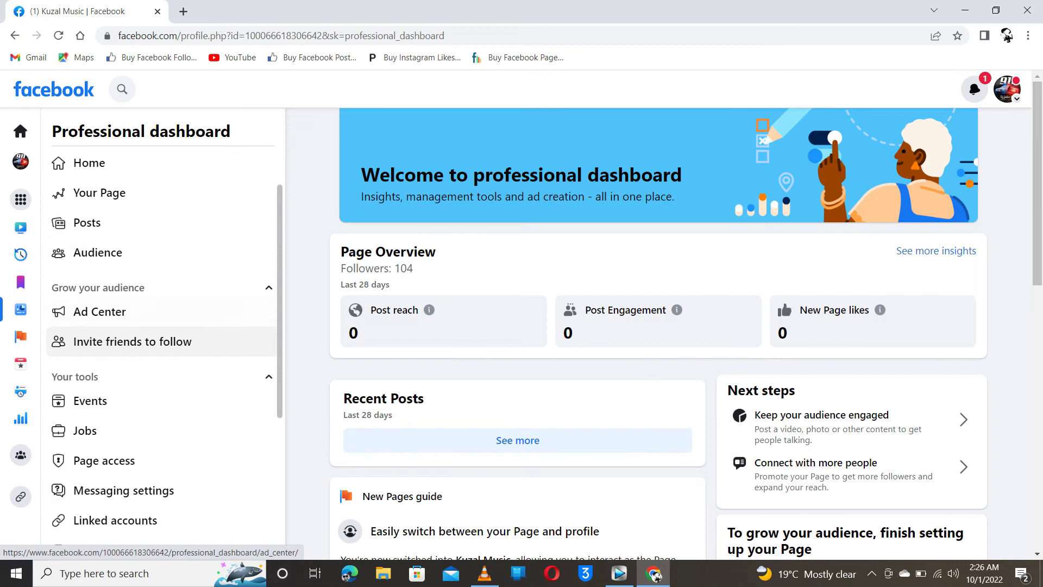
scroll(163, 325, "down", 1)
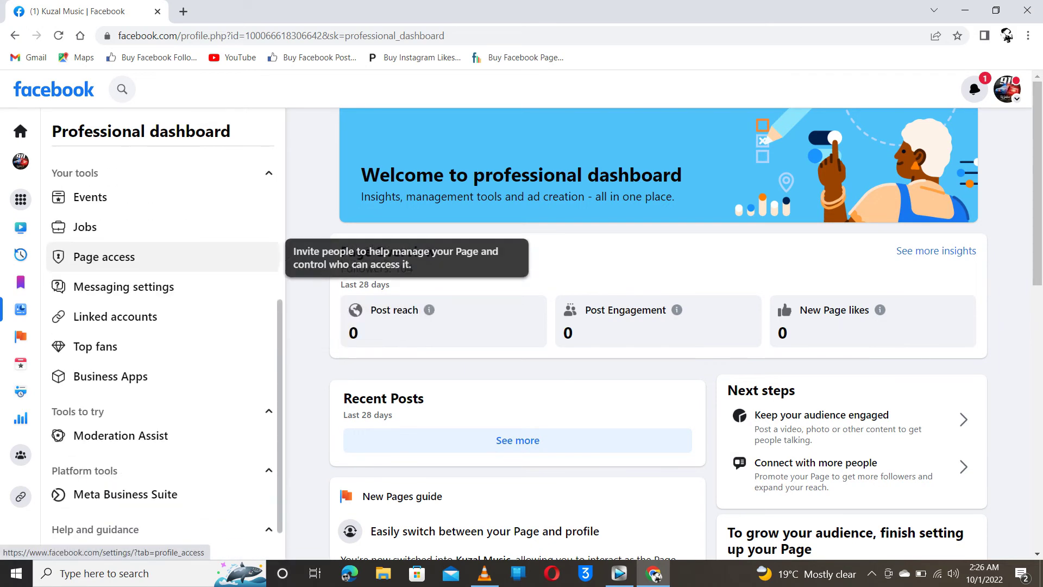
scroll(163, 375, "down", 1)
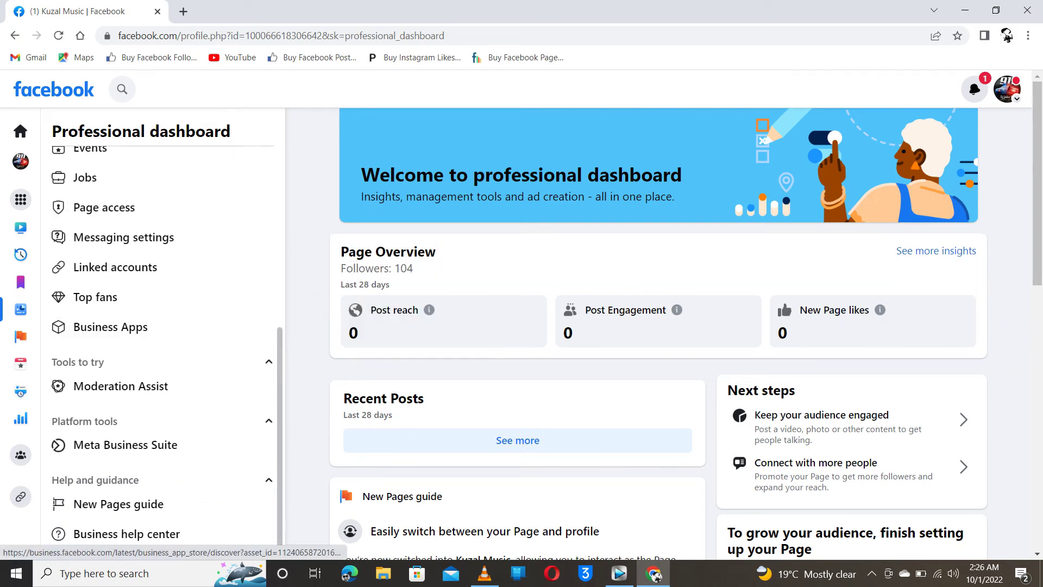
scroll(163, 325, "up", 1)
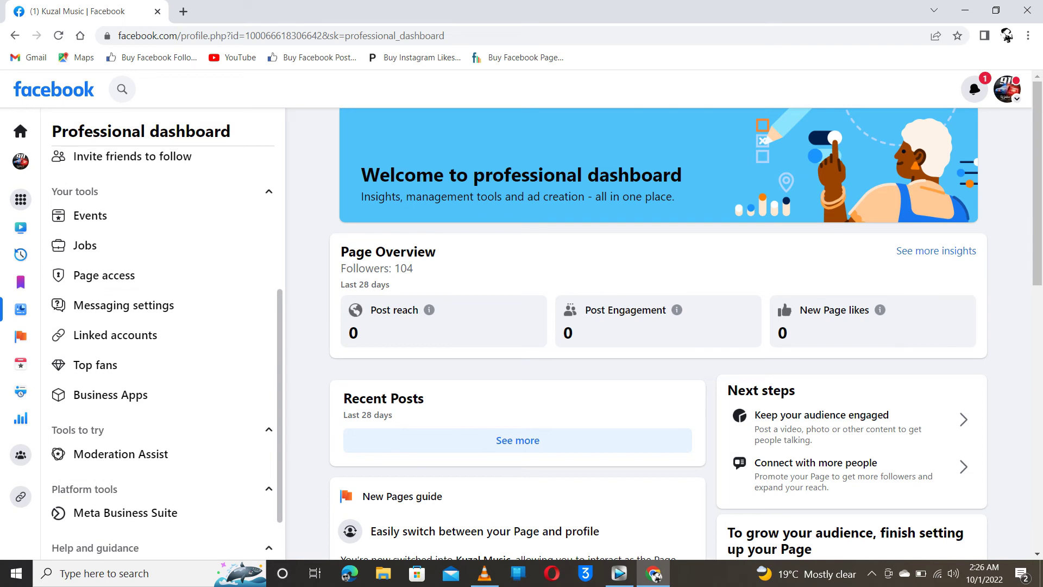
- Open Page access to see who has Facebook access to Kuzal Music
left_click(257, 278)
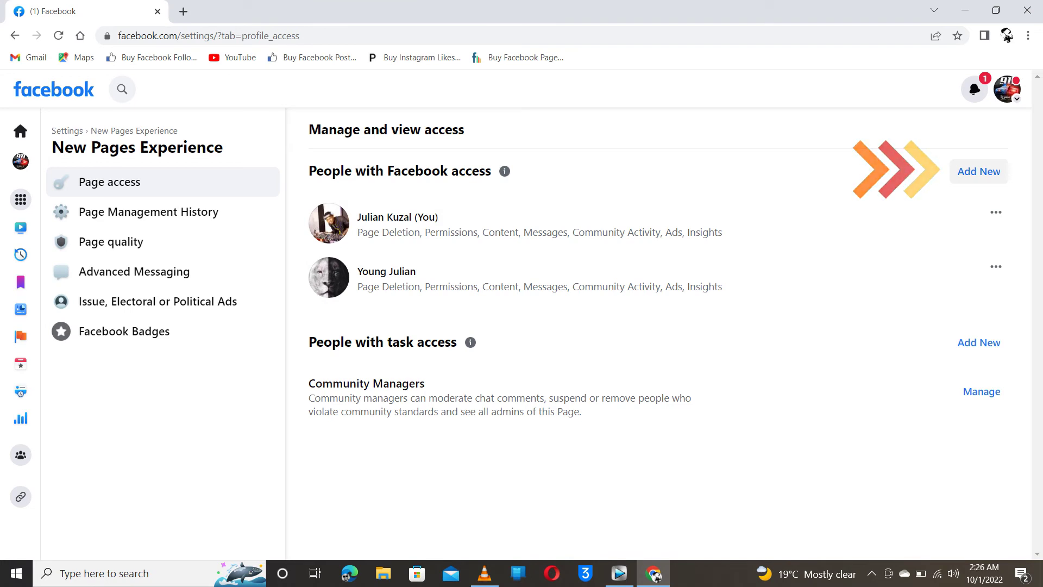
- Start adding a person with Facebook access and search for "don's"
left_click(979, 171)
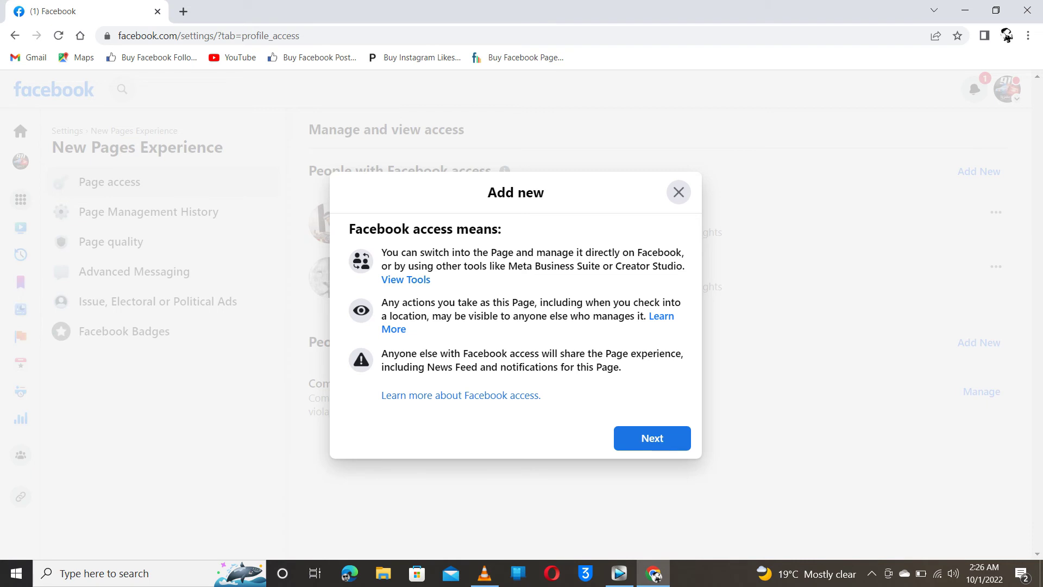
key("Return")
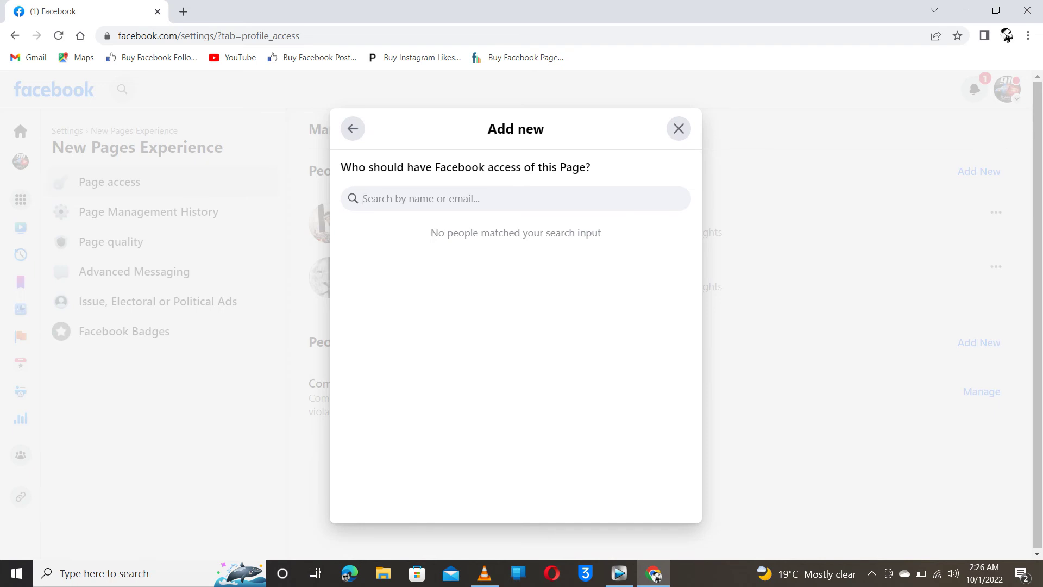
type("don")
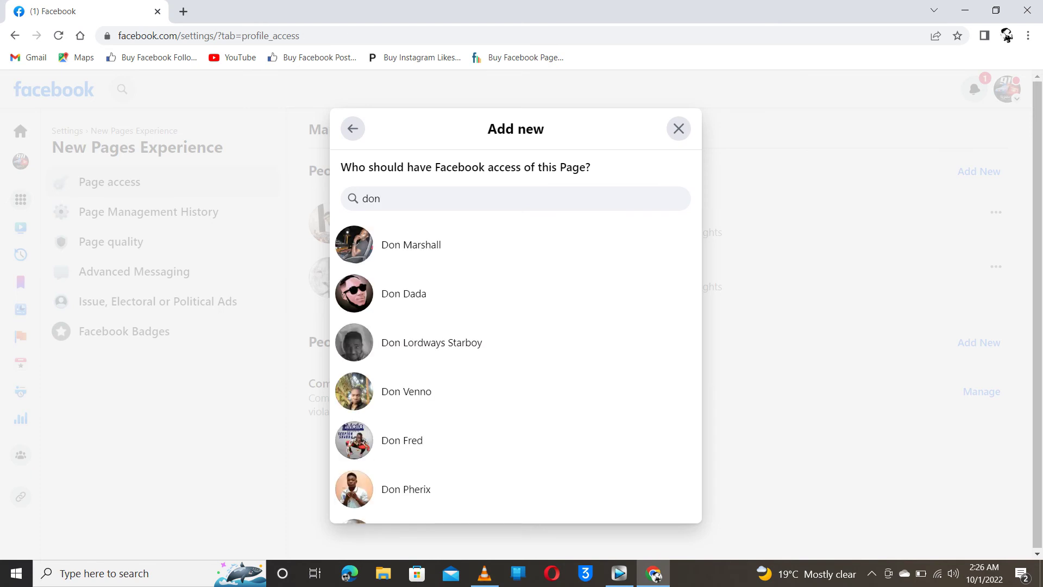
type("'")
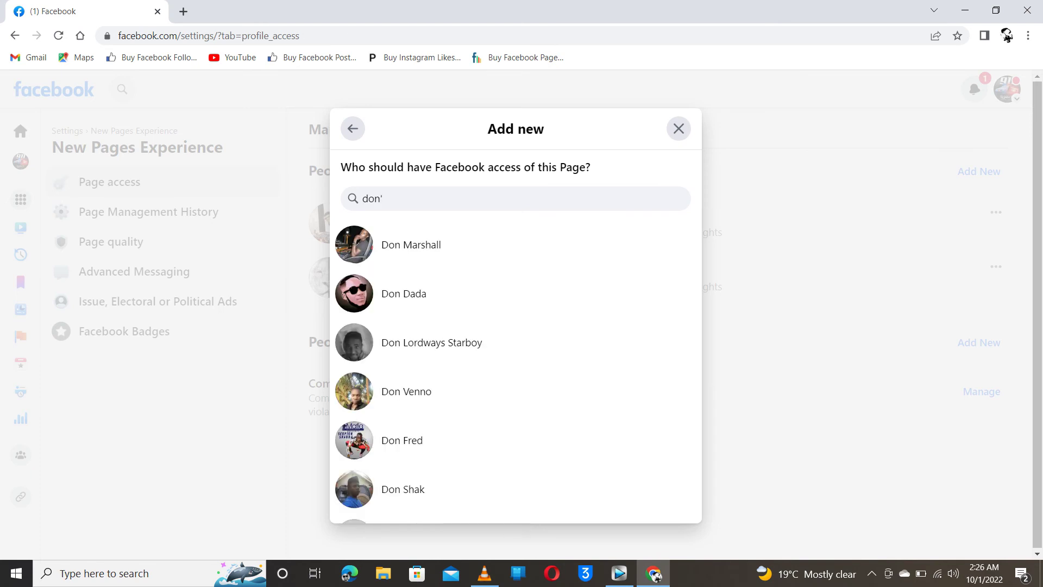
type("s")
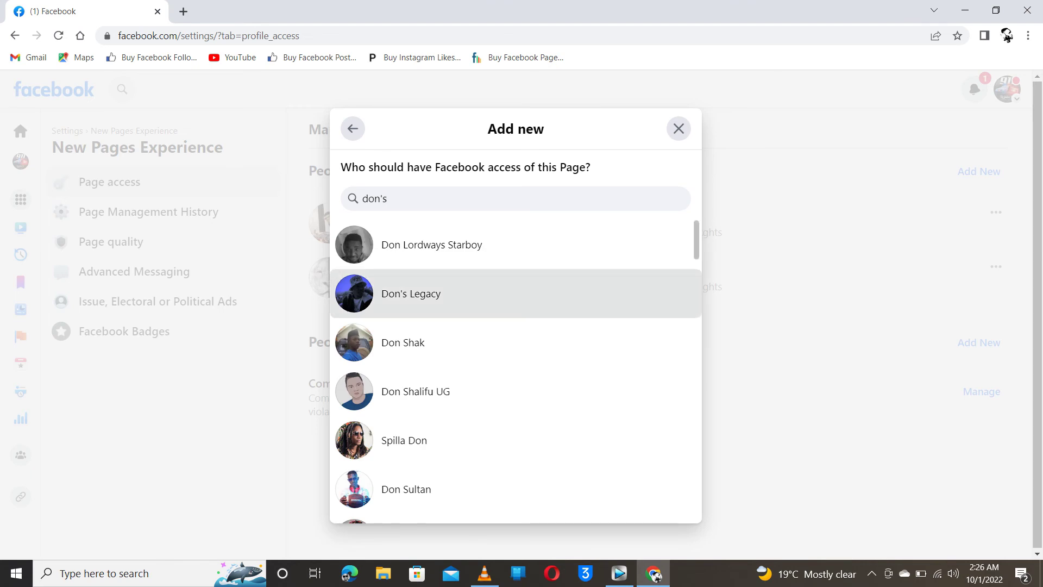
- Select Don's Legacy from the results and switch on full control of the Page
left_click(411, 293)
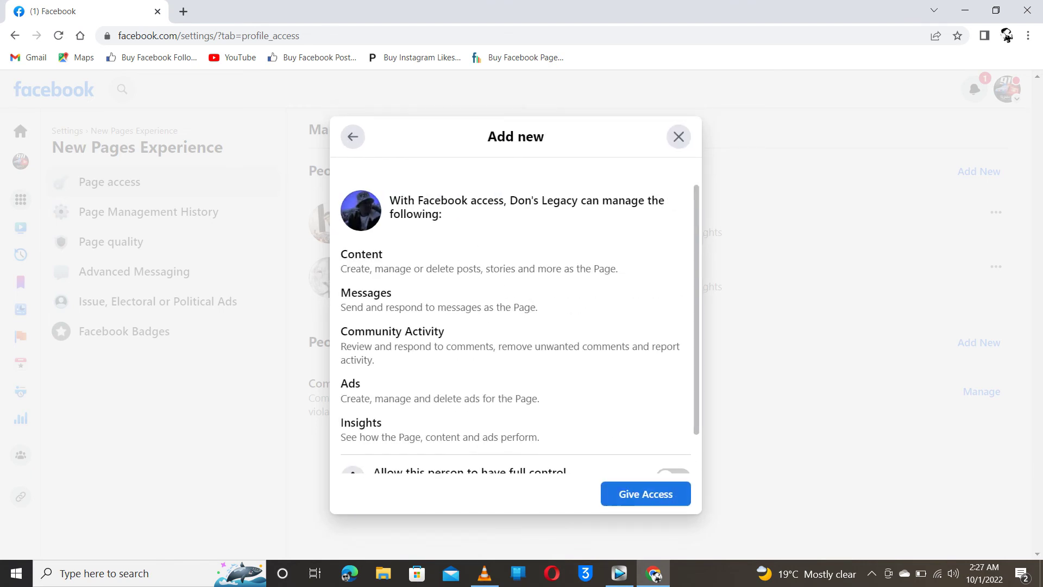
scroll(516, 346, "down", 1)
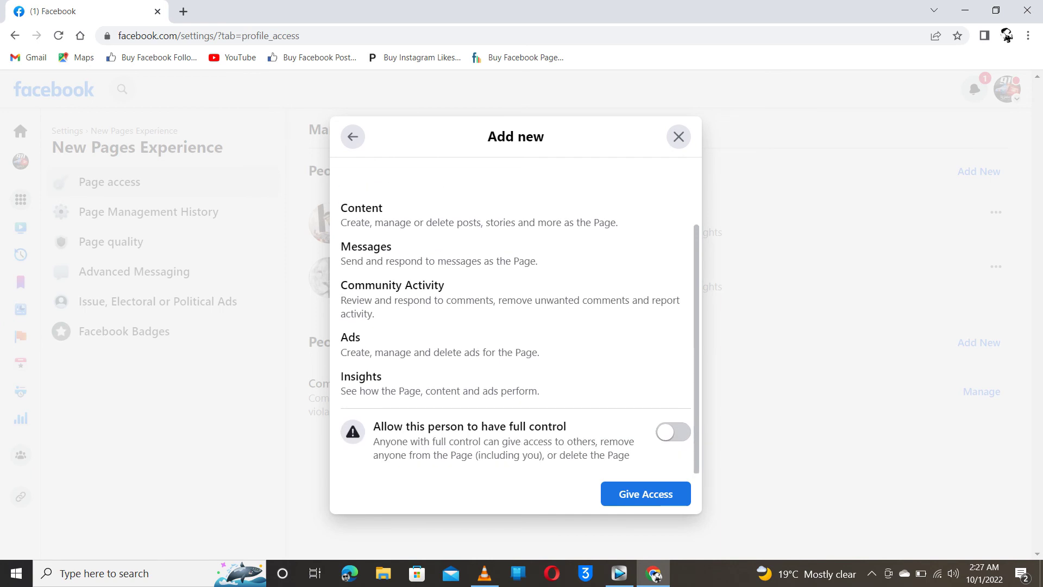
scroll(519, 329, "up", 1)
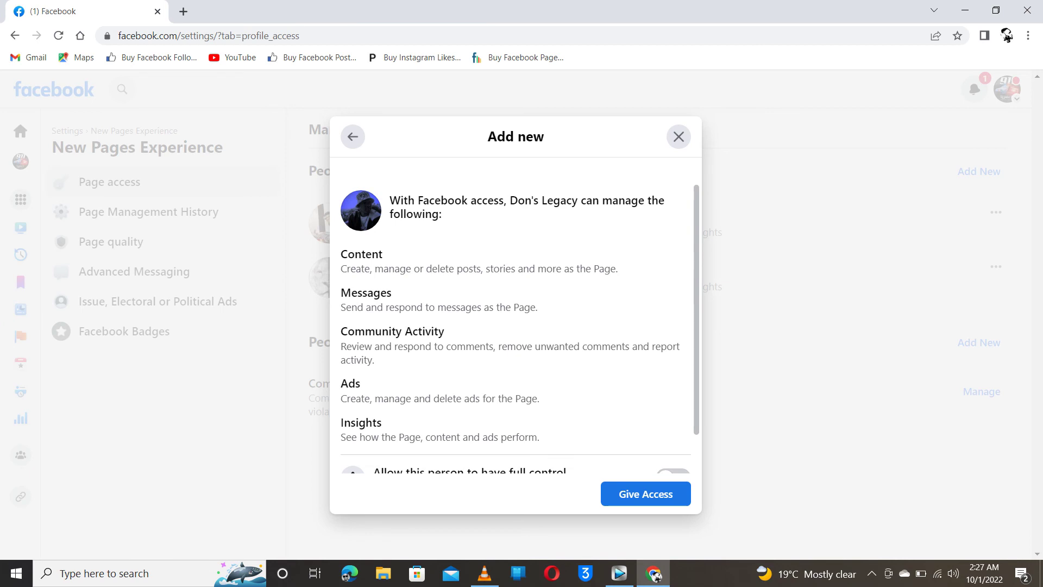
scroll(520, 329, "down", 1)
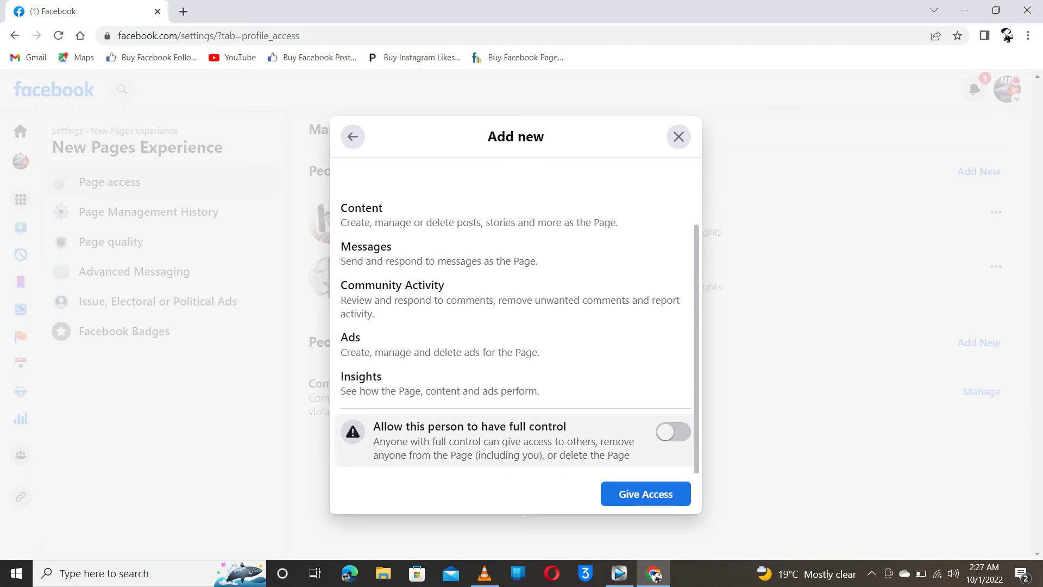
left_click(673, 431)
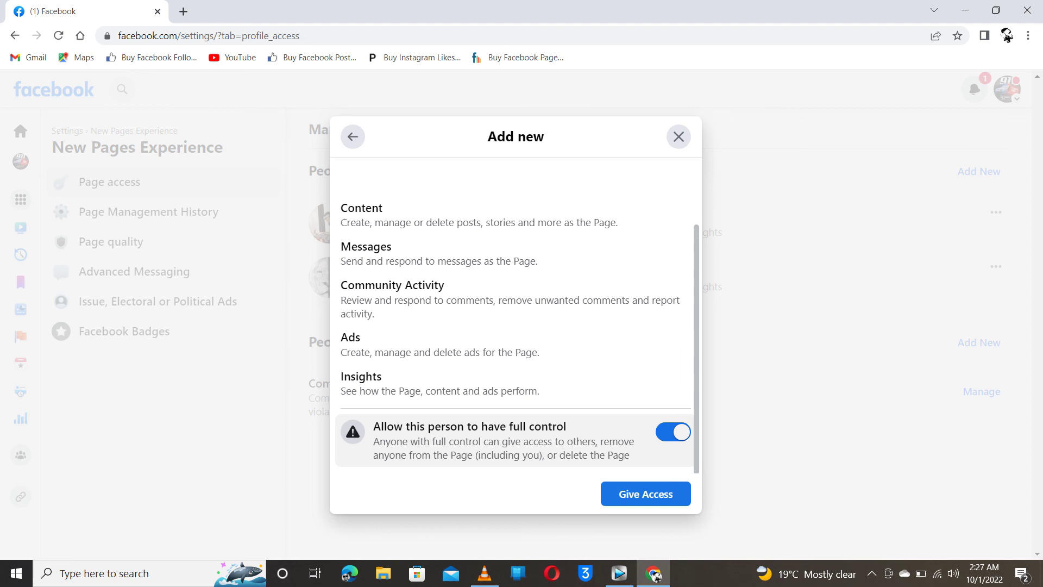
- Submit access for Don's Legacy and fill in the saved profile password on the security check
left_click(673, 432)
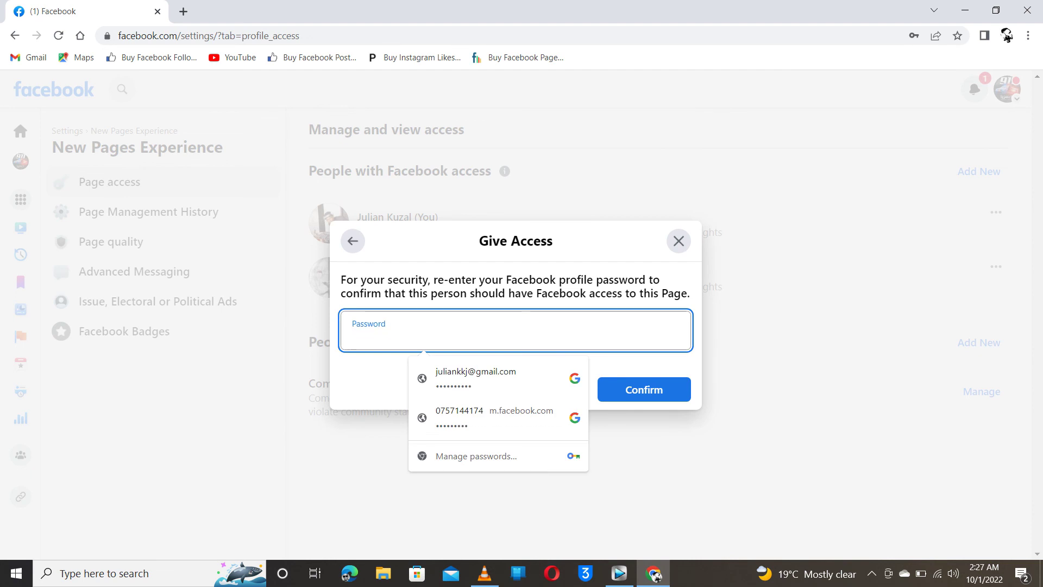
key("Down")
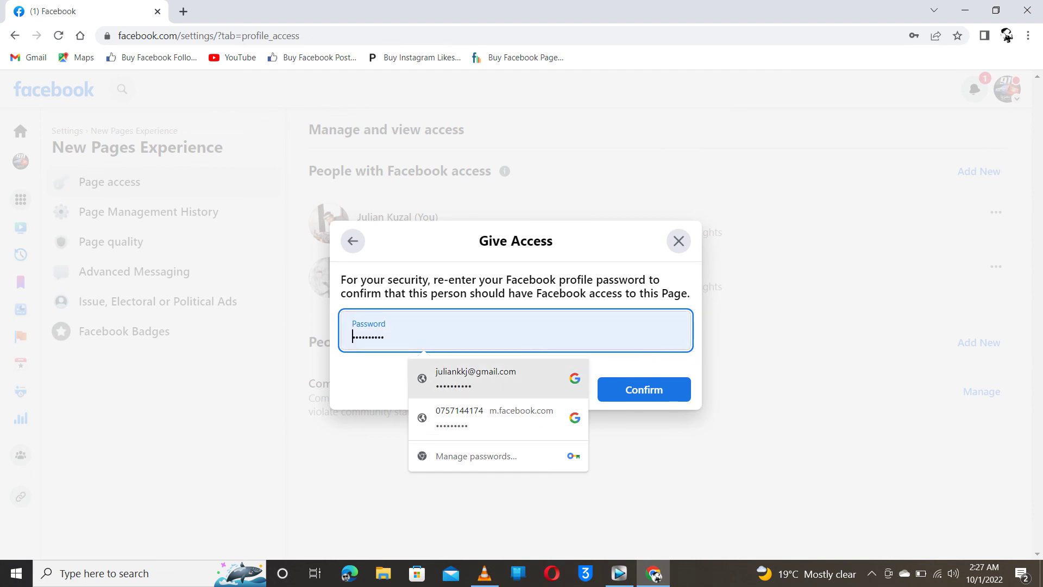
key("Return")
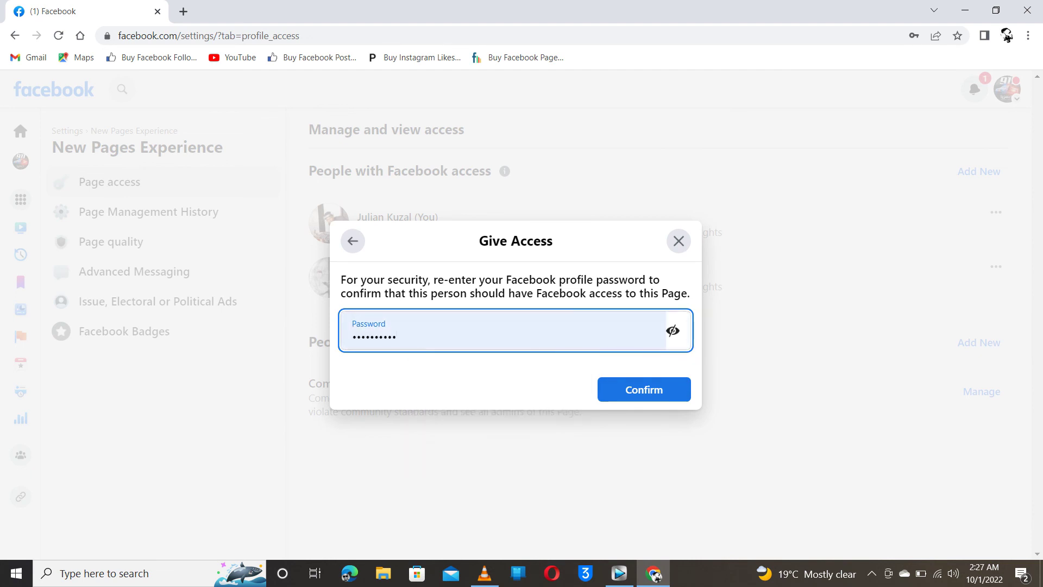